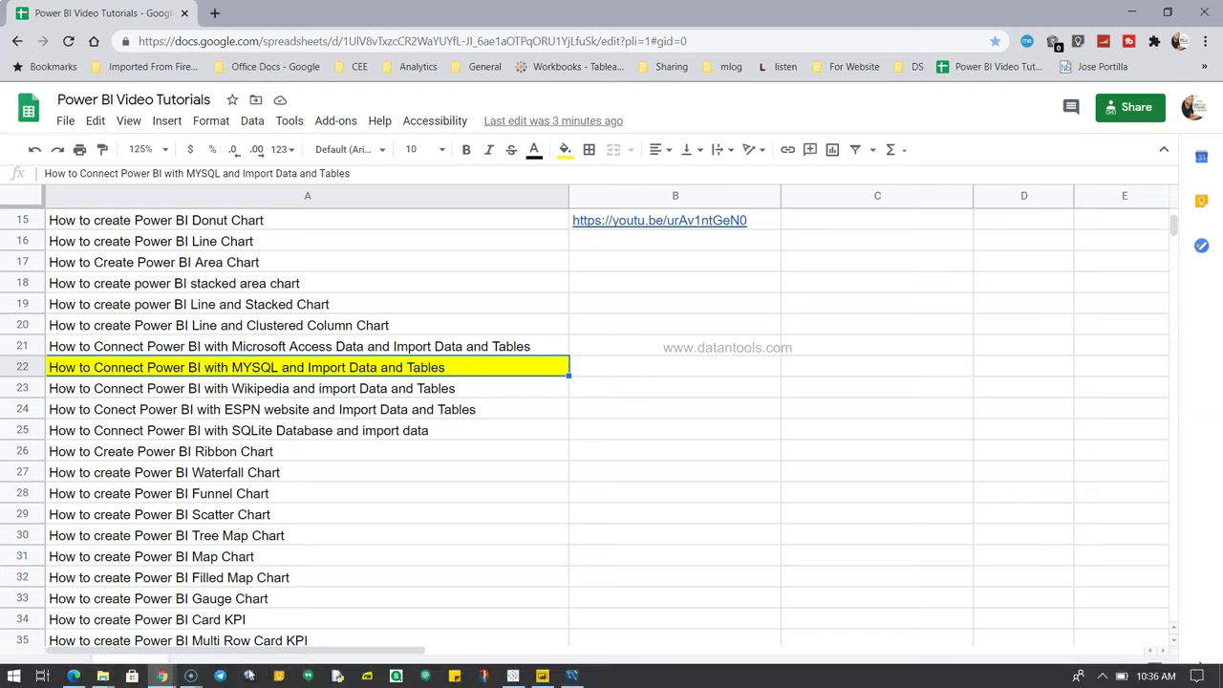
Step: Bring up MySQL Workbench's welcome screen listing the Local instance MySQL80 connection
click(572, 676)
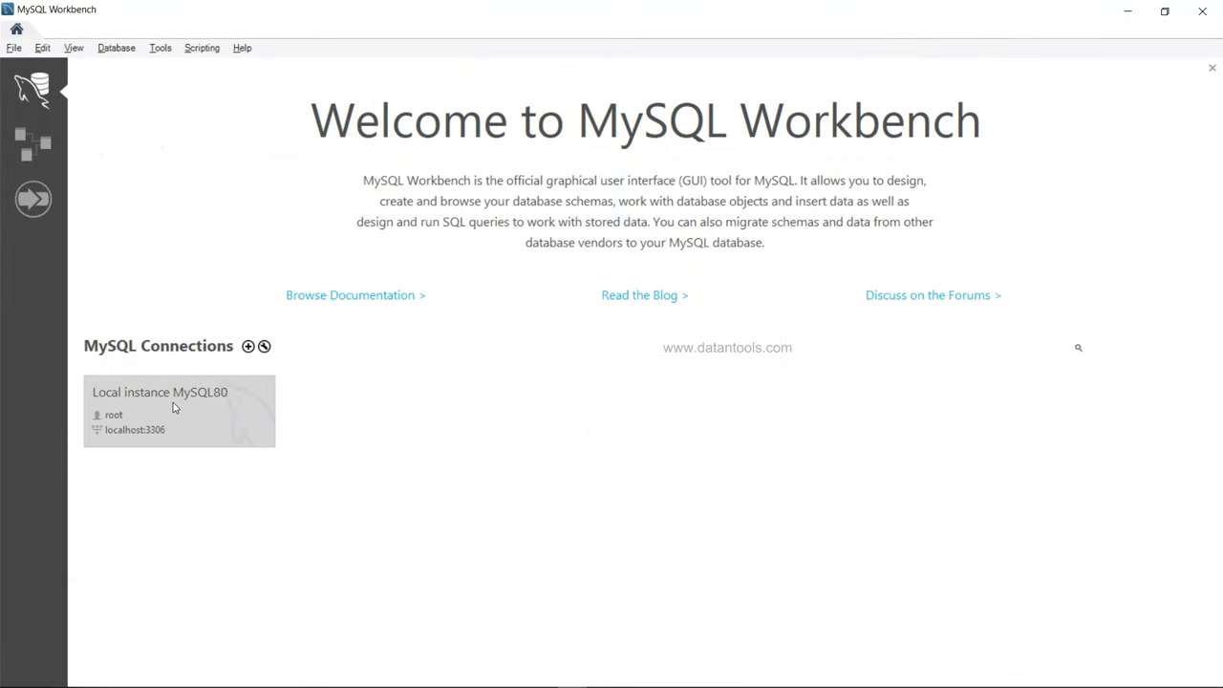
click(129, 432)
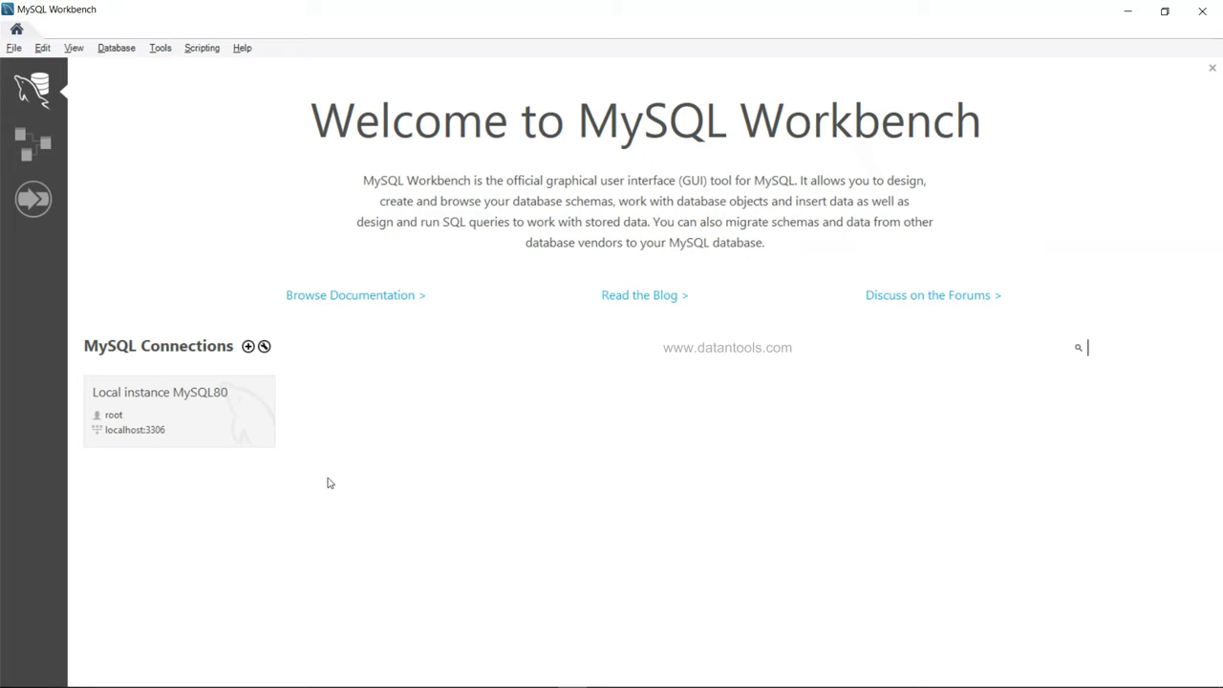
Step: Open the Local instance MySQL80 connection and expand the sakila schema to list its tables
click(226, 421)
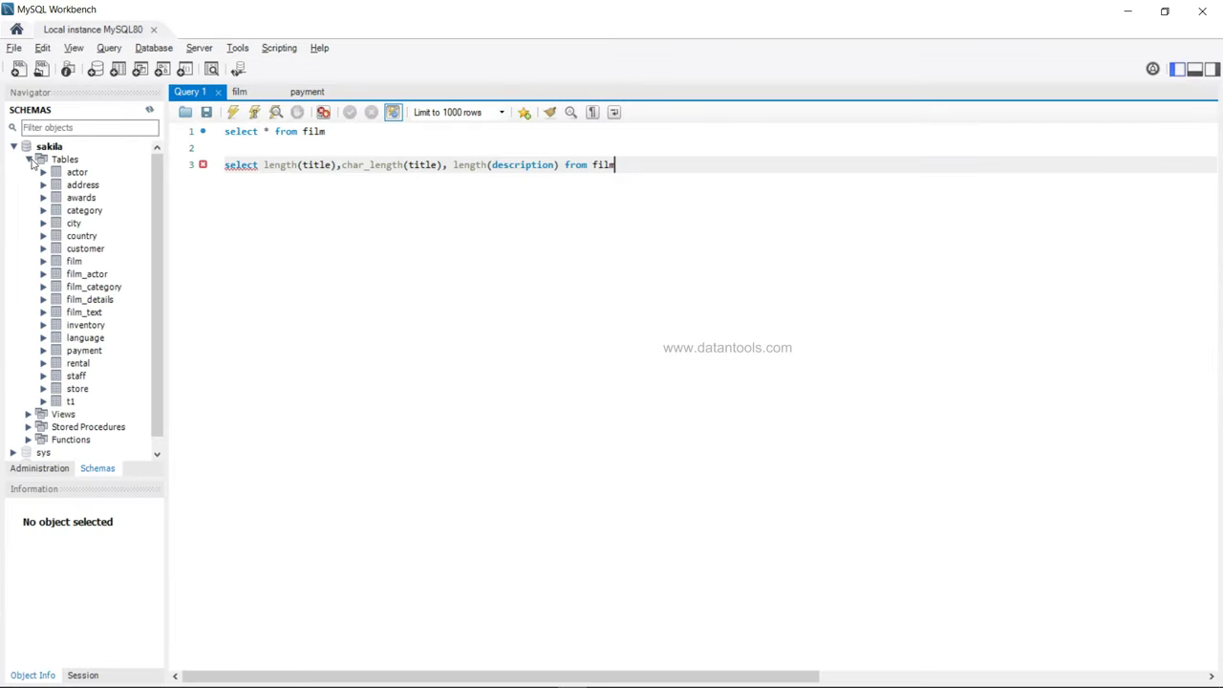
click(29, 160)
click(43, 147)
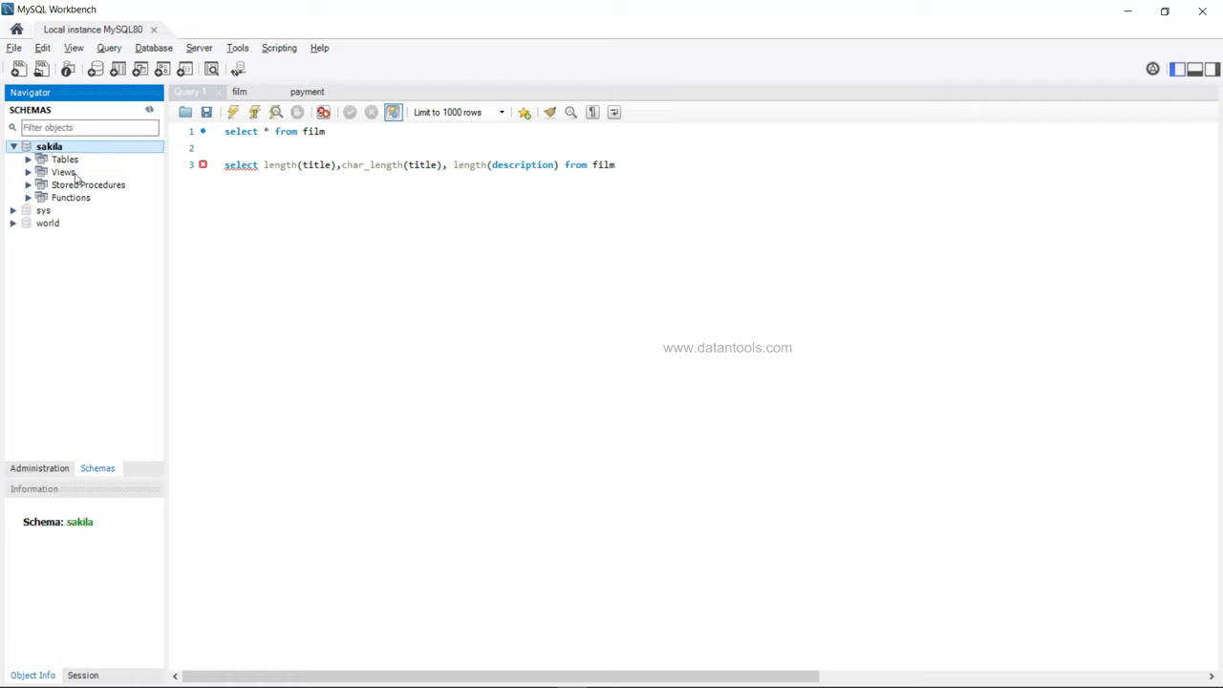
click(28, 160)
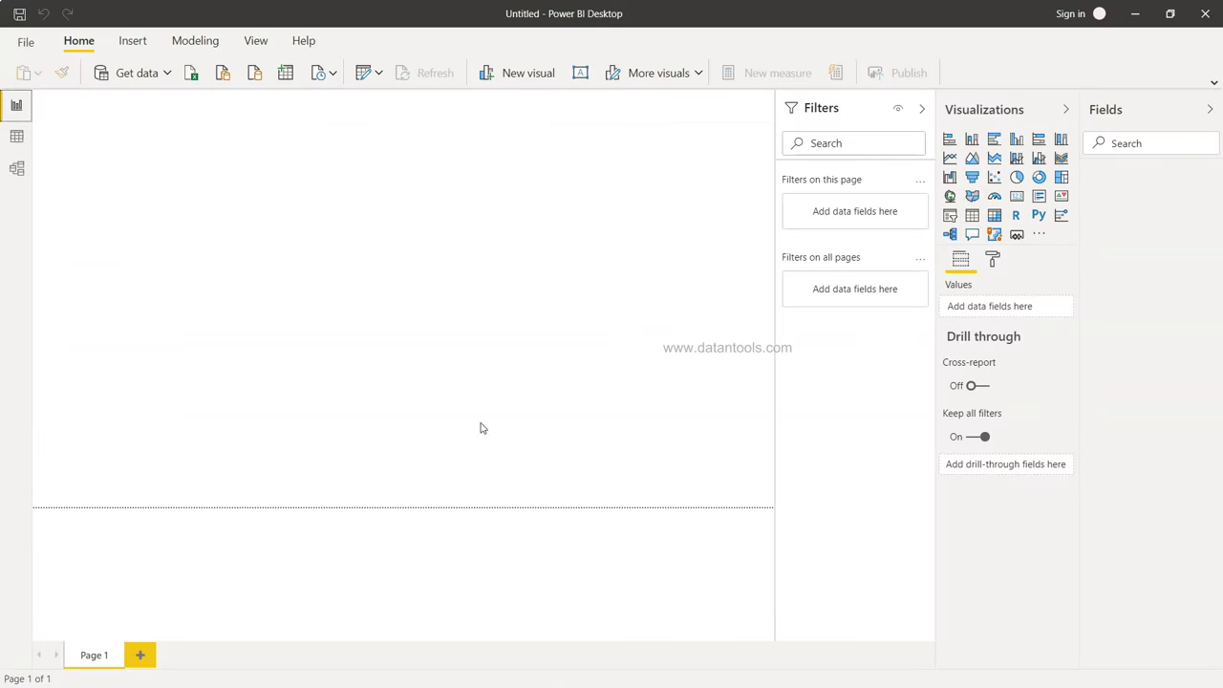
Step: In Power BI, find 'mysql' under Get data and connect with the MySQL database connector
click(542, 676)
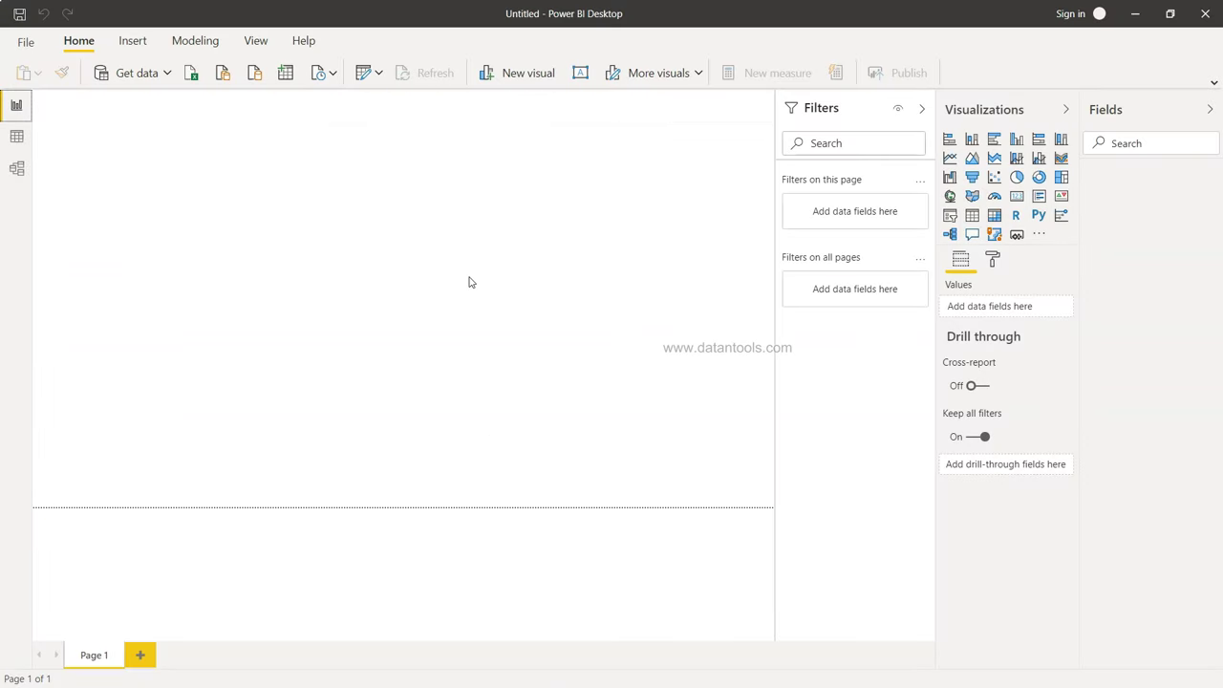
click(133, 79)
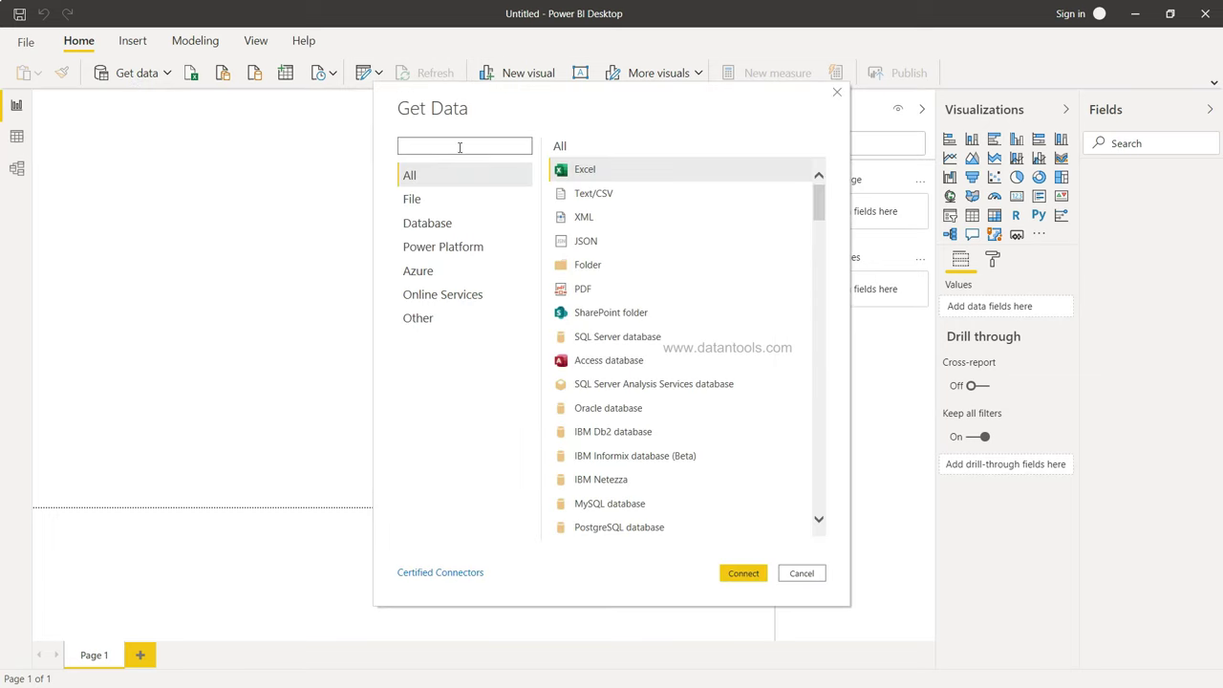
text(mys)
text(ql)
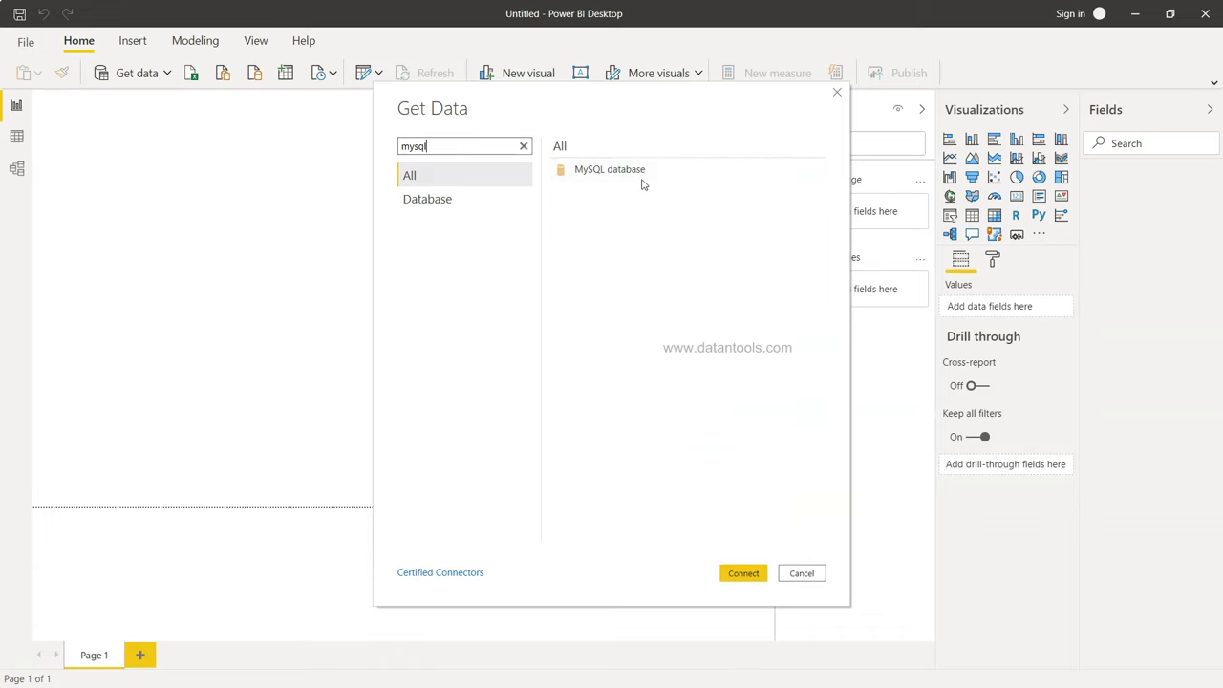
double_click(620, 172)
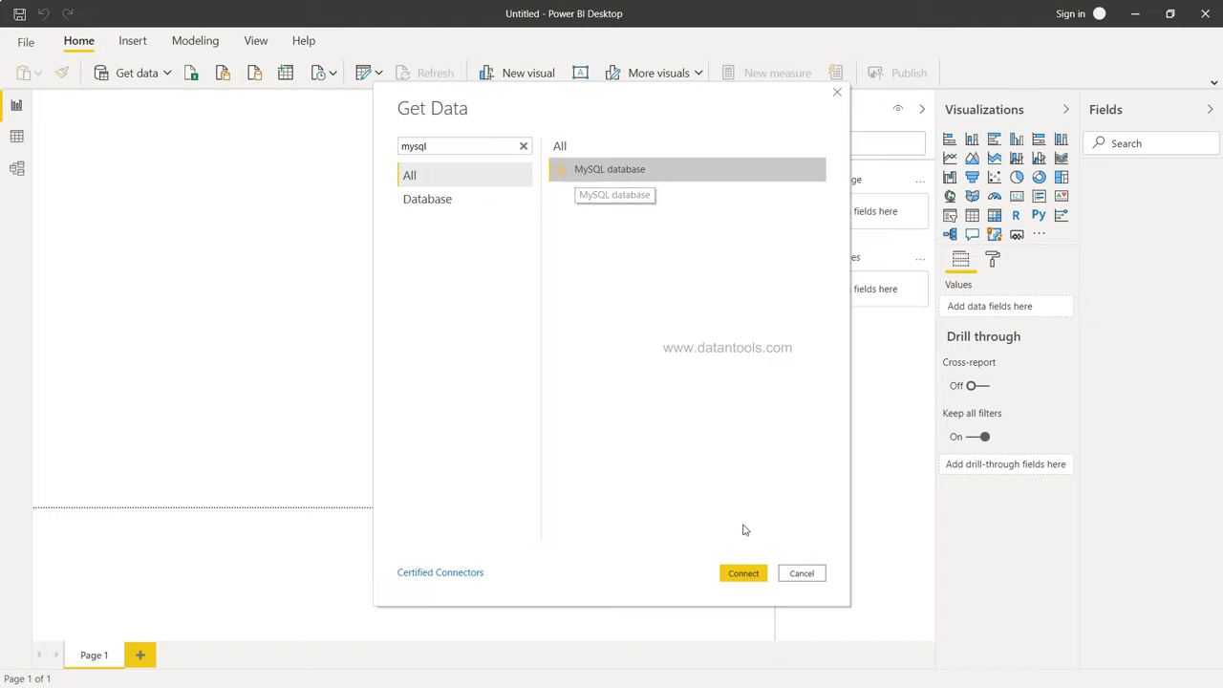
click(742, 573)
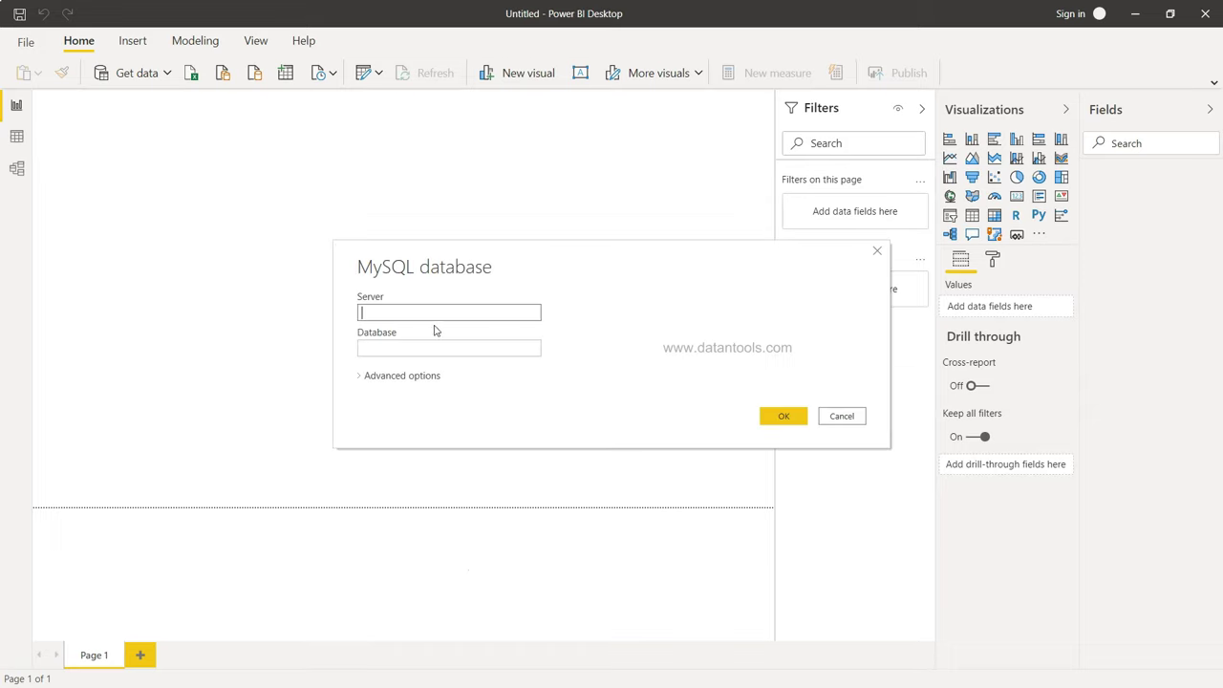
Step: Submit server 127.0.0.1:3306 and database sakila, after checking the port in Workbench
text(127.)
text(0.0)
text(.1:)
text(330)
text(6)
key(alt+Tab)
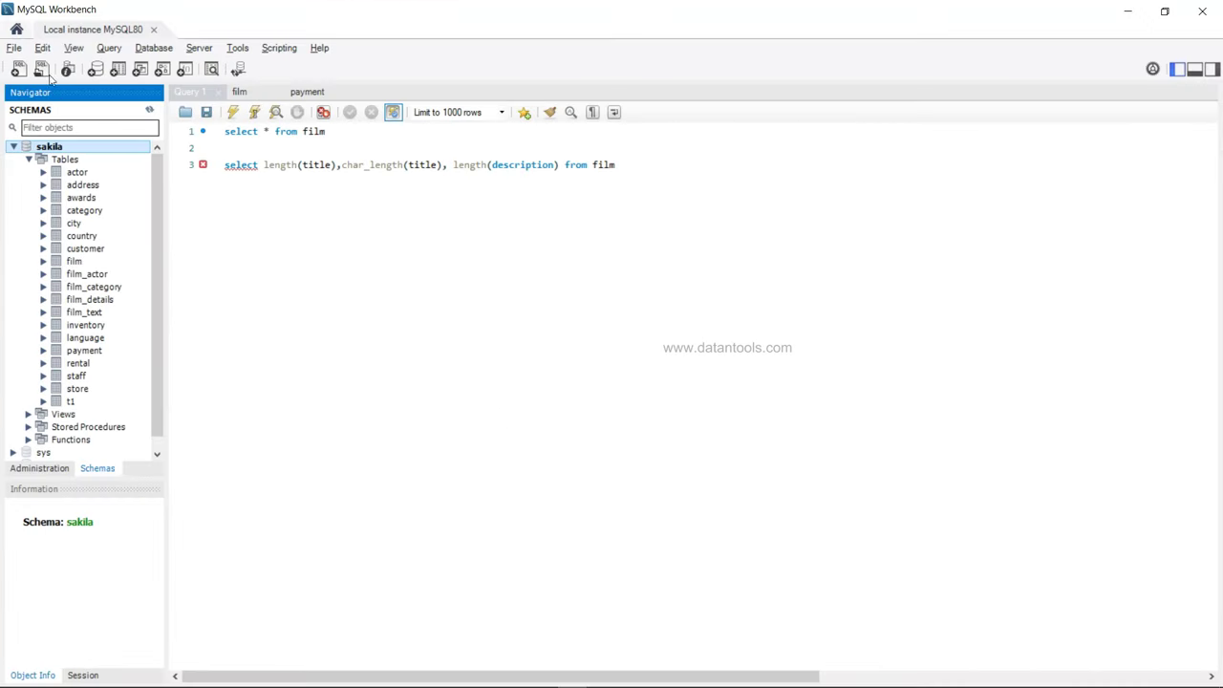
click(16, 29)
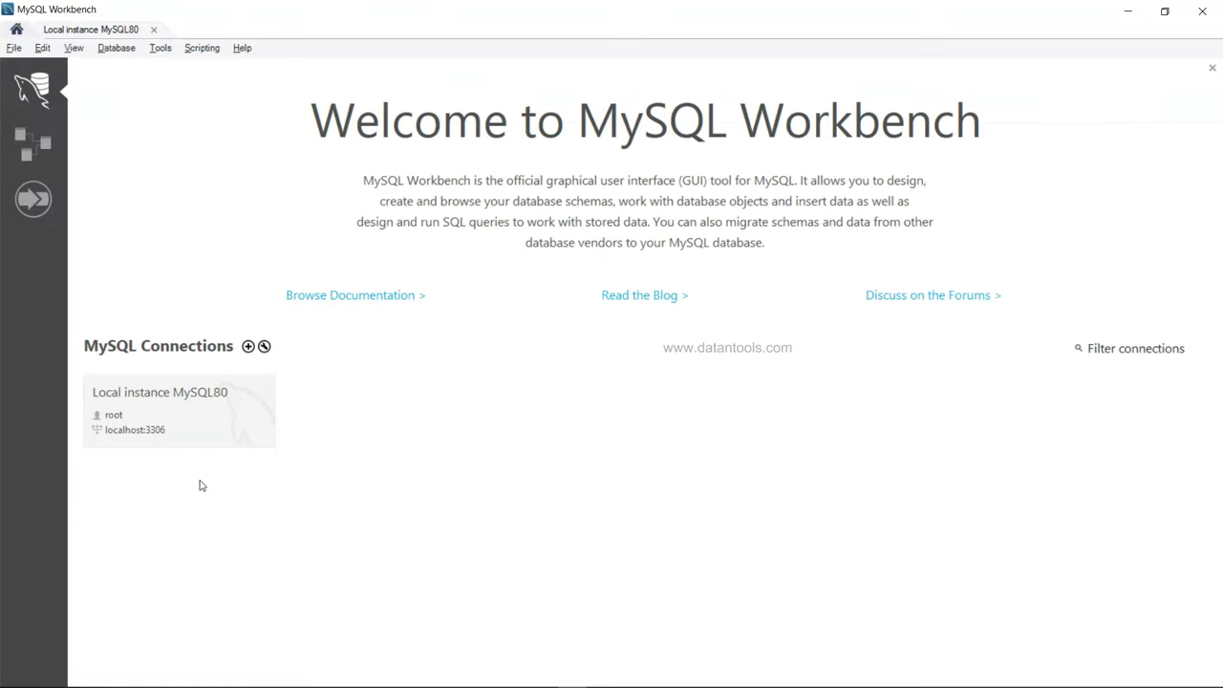
key(alt+Tab)
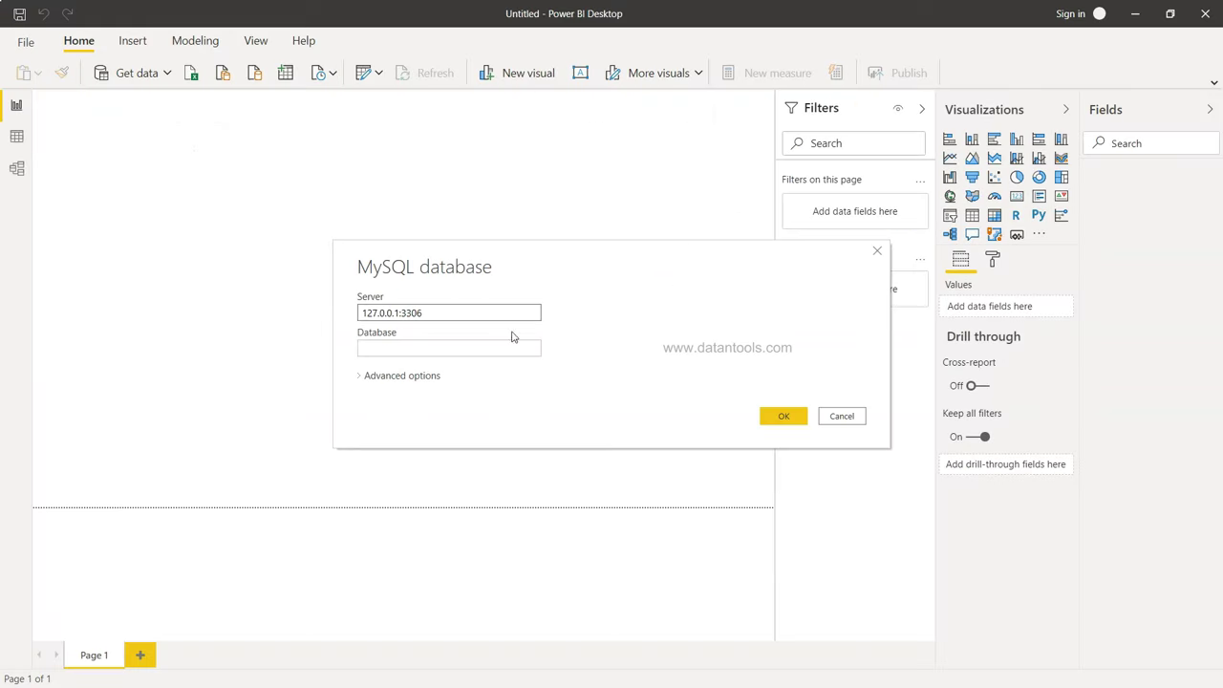
click(469, 350)
text(sa)
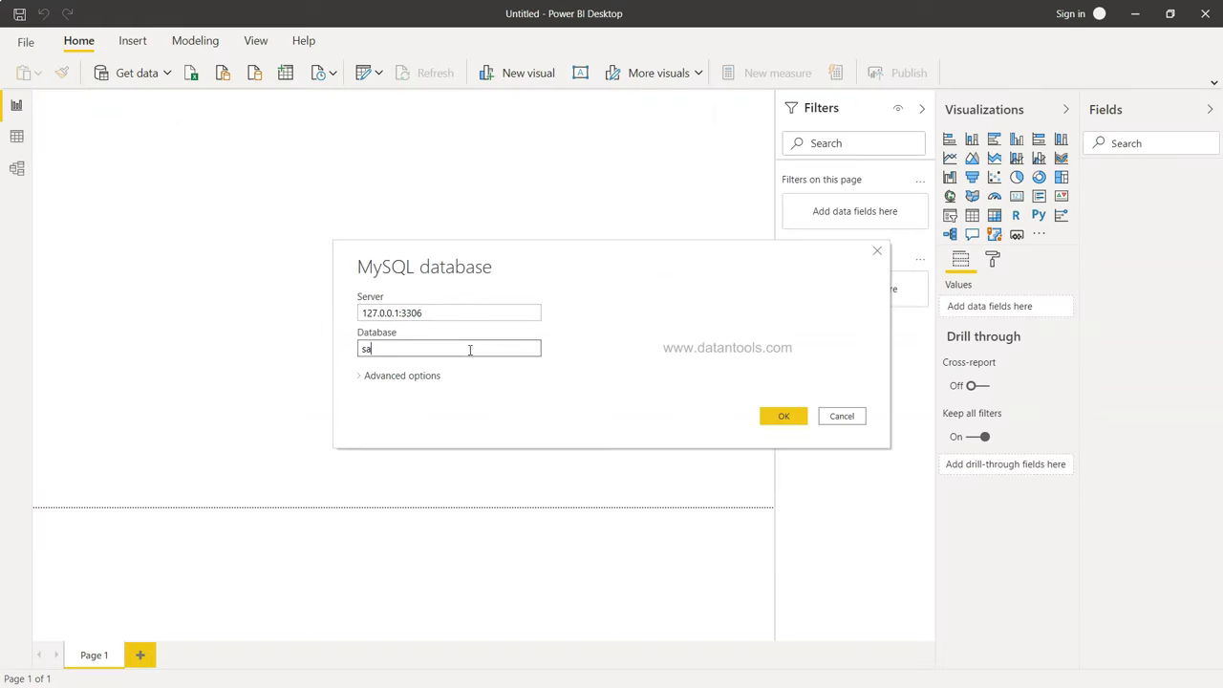
text(kila)
click(789, 418)
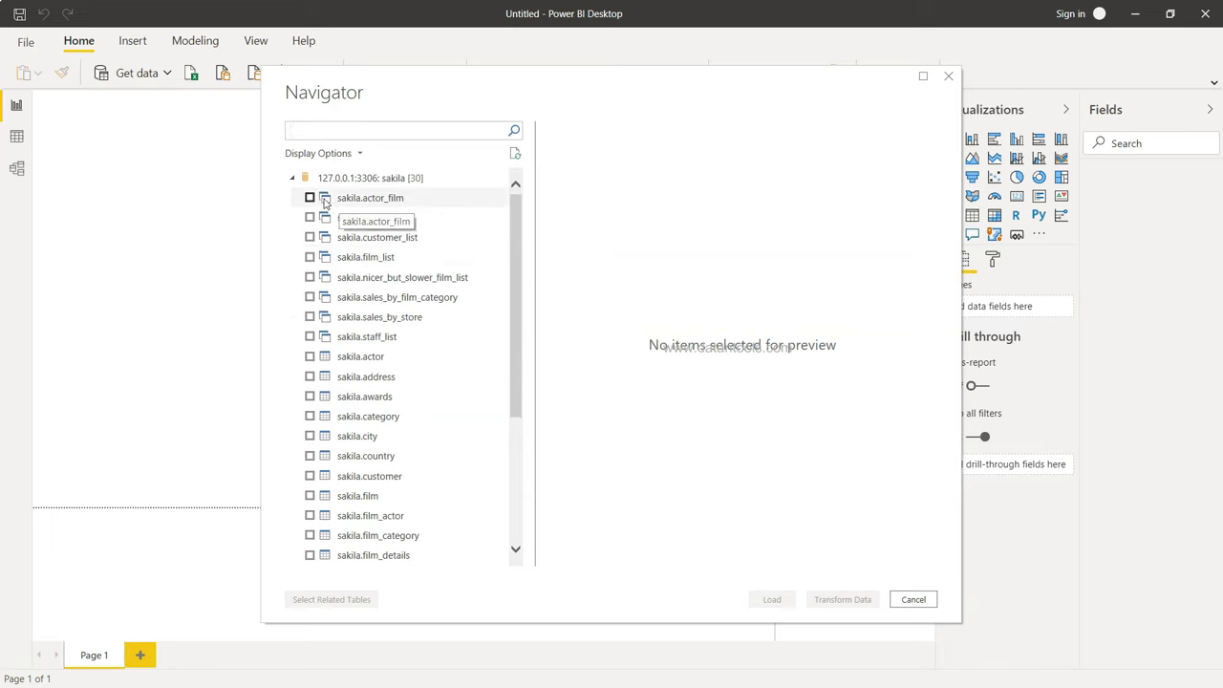
Step: Tick sakila.actor and sakila.address in the Navigator table list
scroll(325, 320, down, 3)
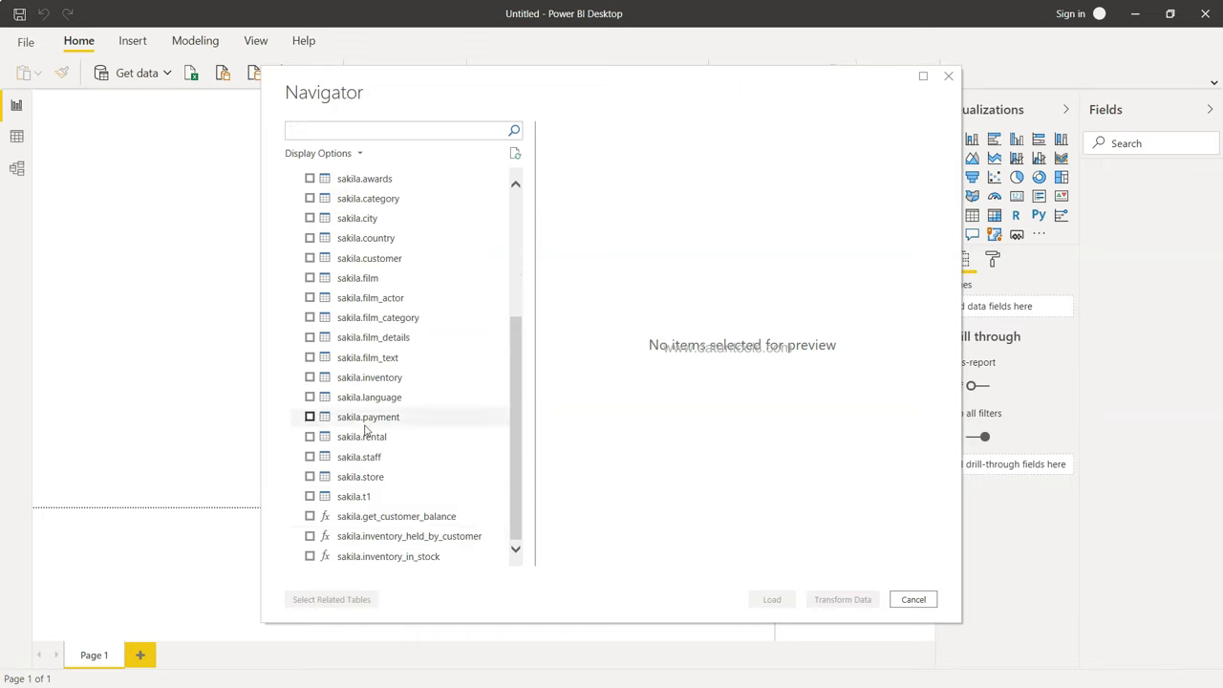
scroll(369, 429, up, 3)
scroll(350, 404, up, 1)
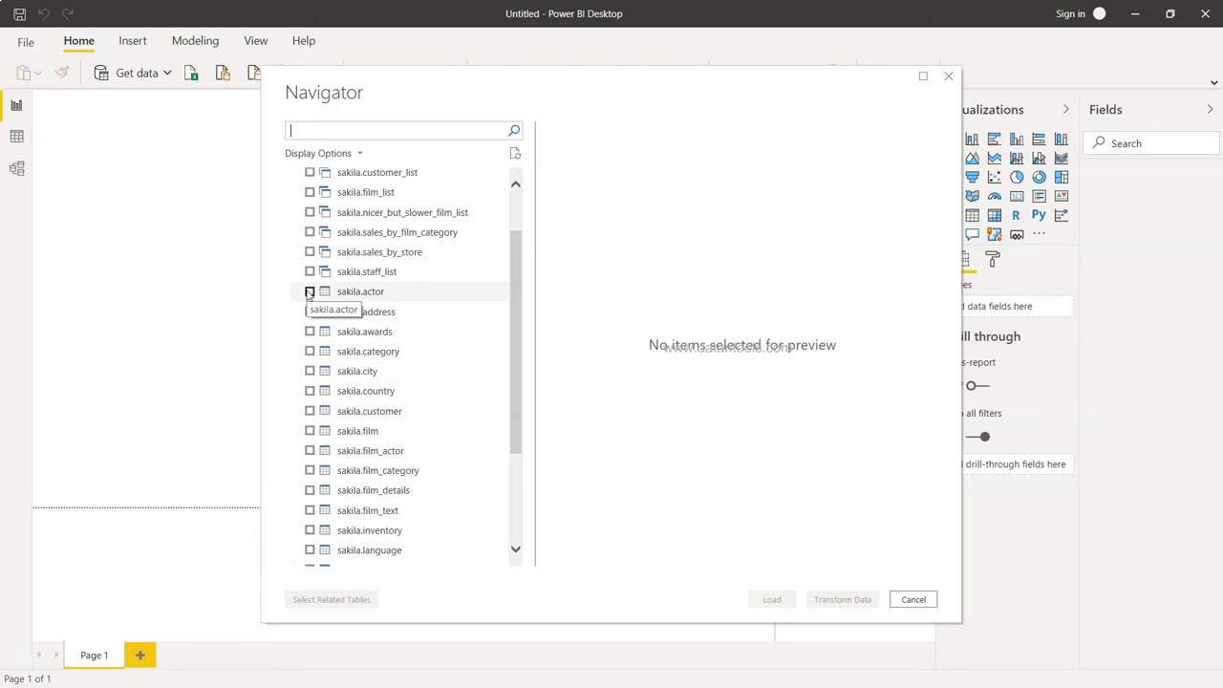
click(309, 292)
click(309, 311)
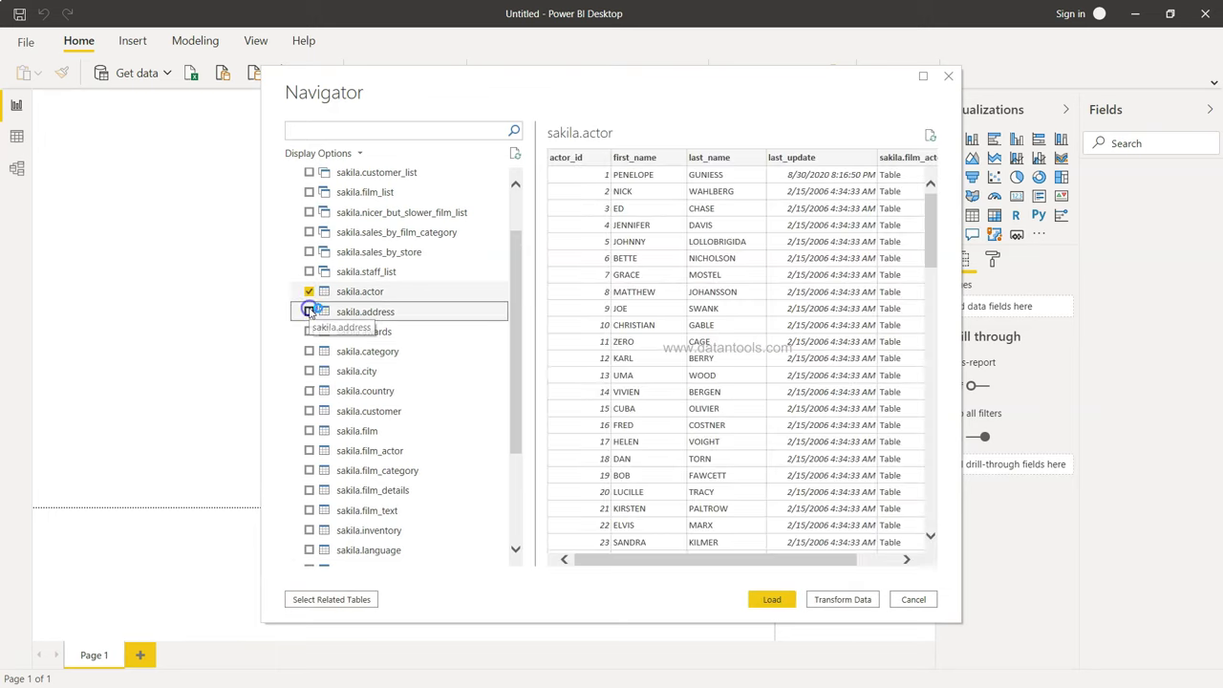
Step: Load sakila.actor and sakila.address, expand both in Fields, and switch to Data view
click(772, 600)
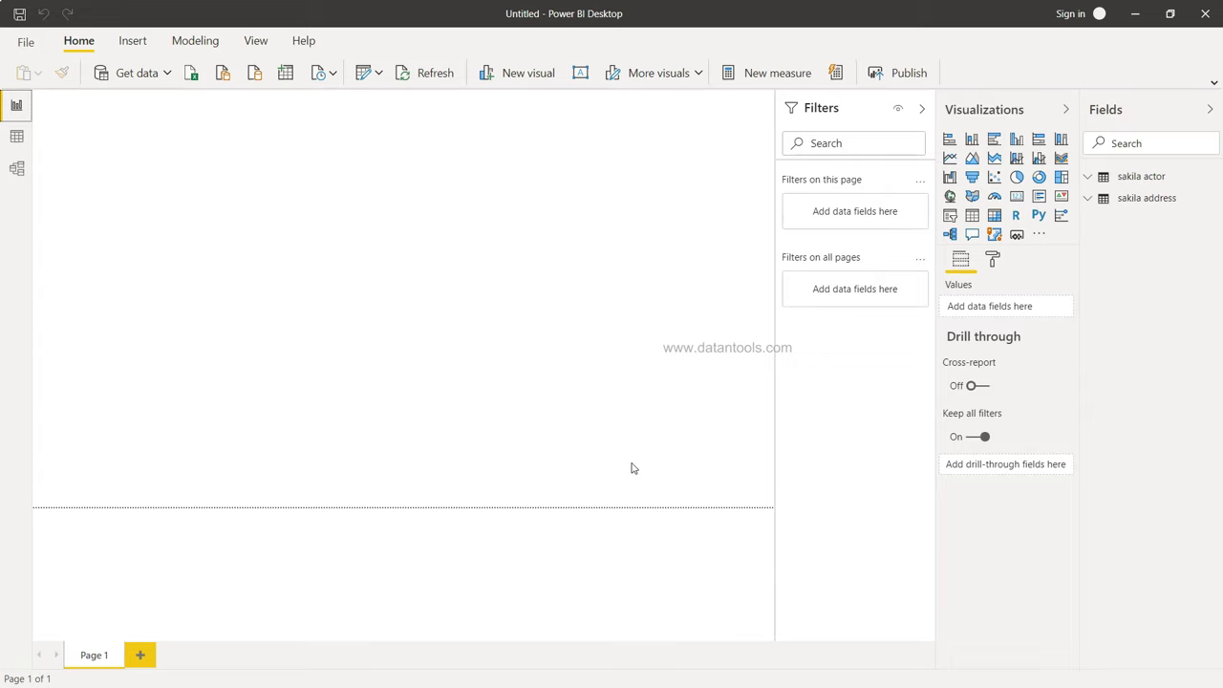
mouse_move(1142, 177)
click(1089, 177)
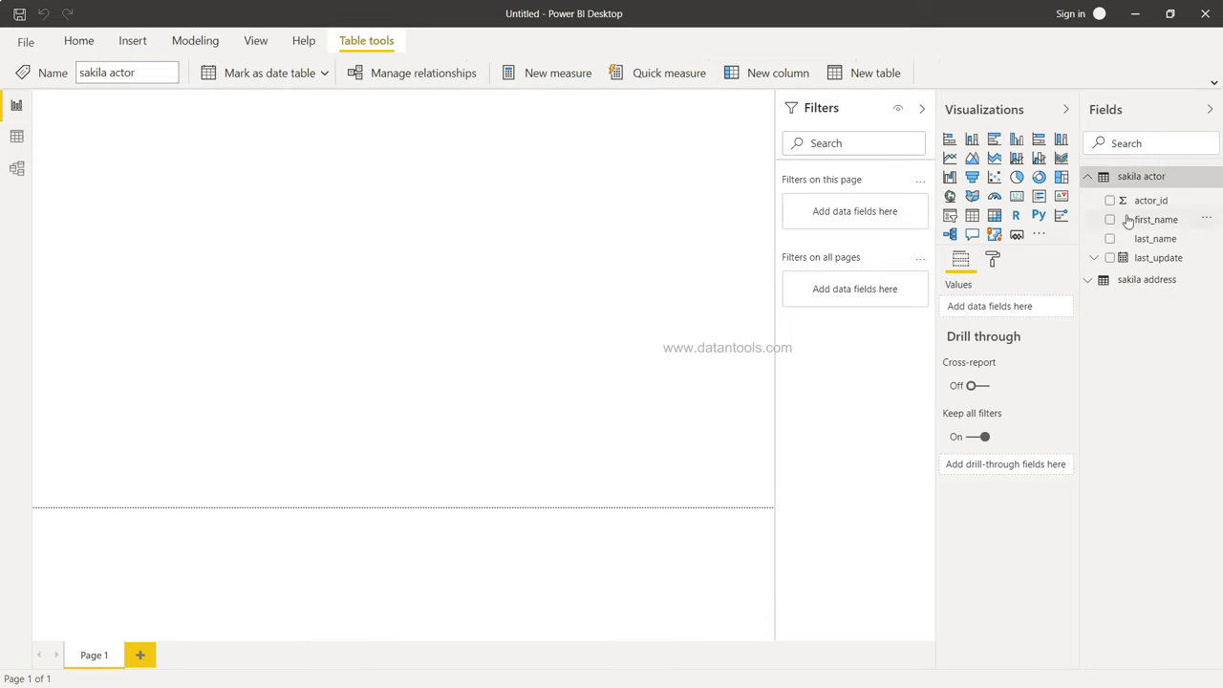
click(1089, 280)
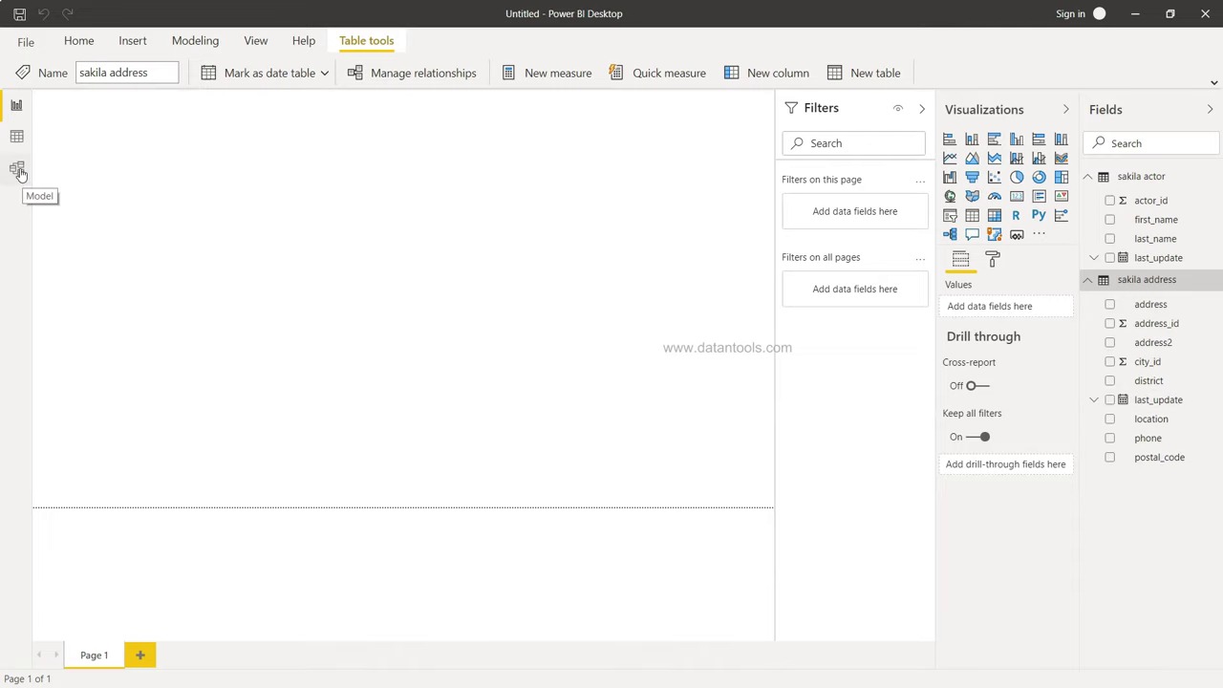
click(17, 136)
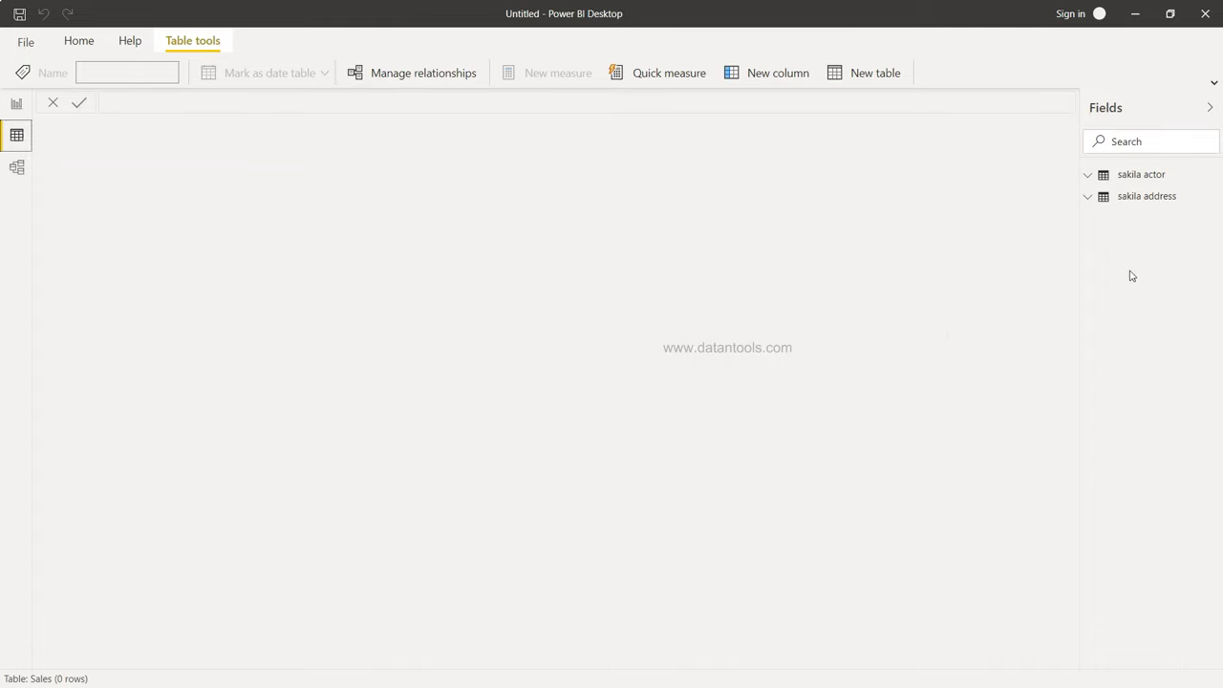
Step: Display the sakila actor table's rows and select its actor_id column
click(1150, 174)
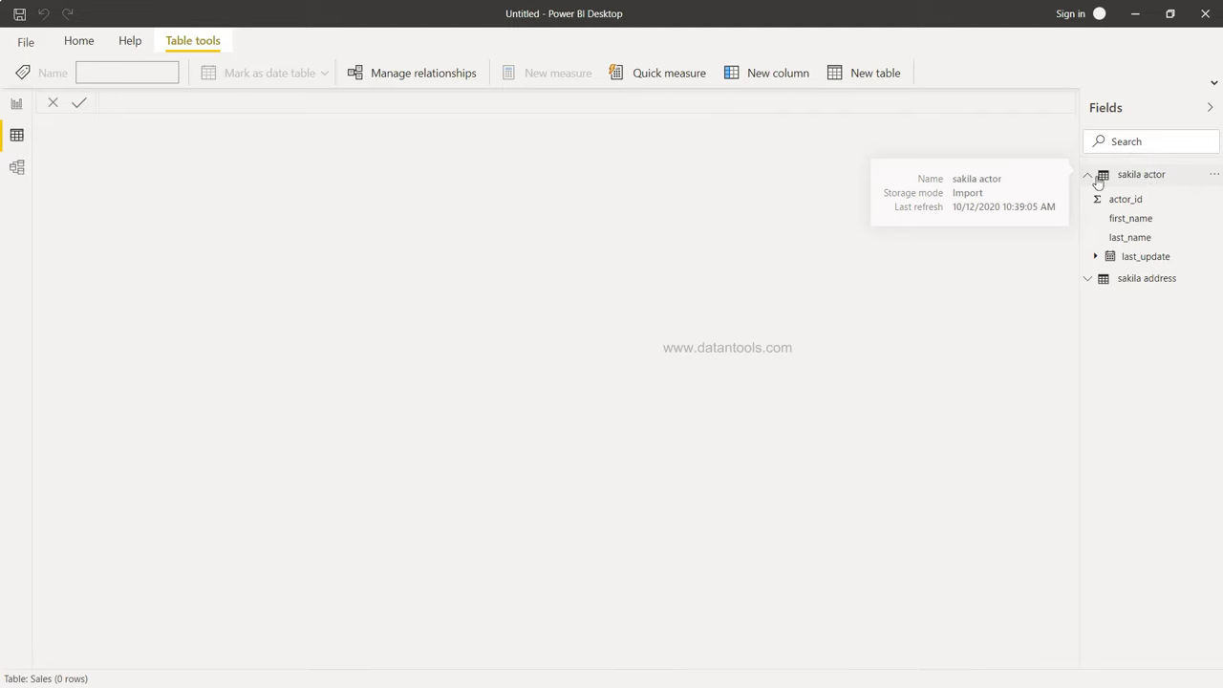
click(1118, 176)
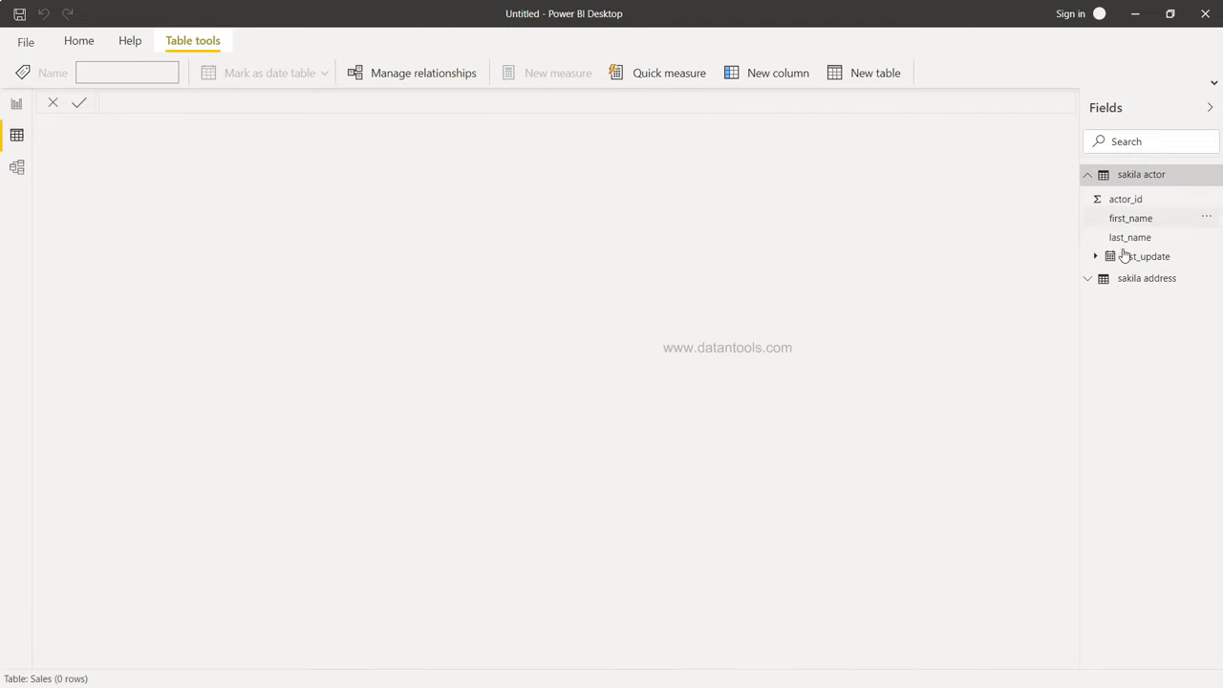
click(1212, 175)
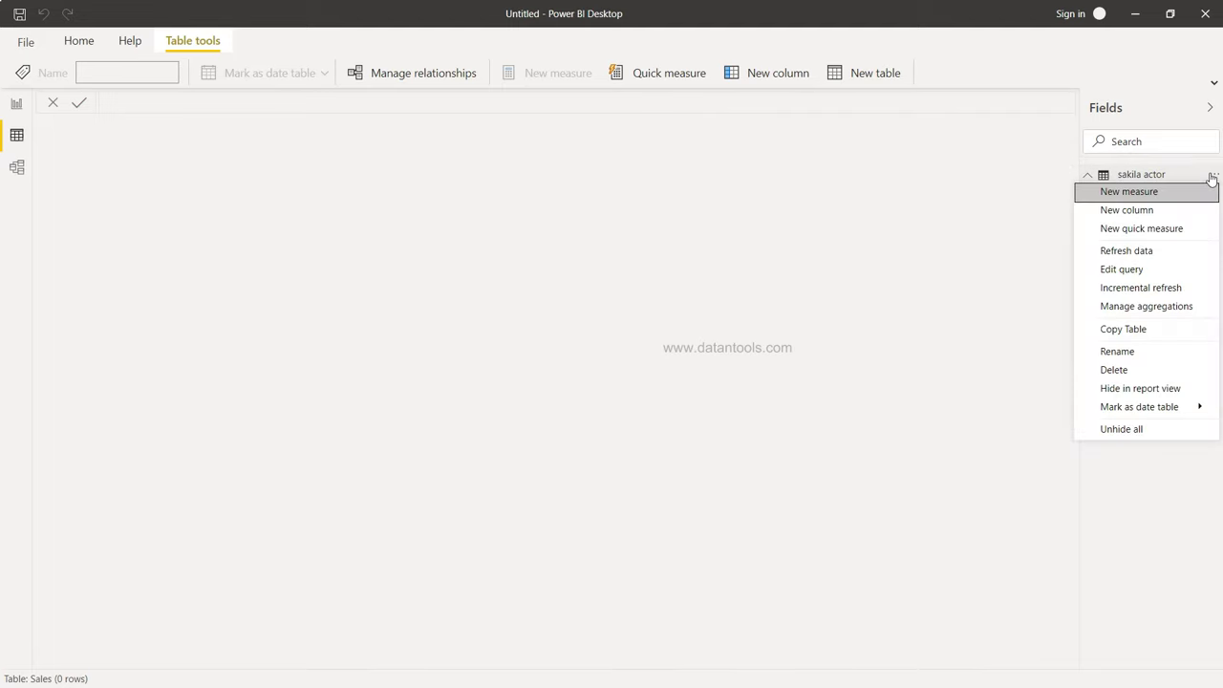
click(1212, 177)
click(1128, 201)
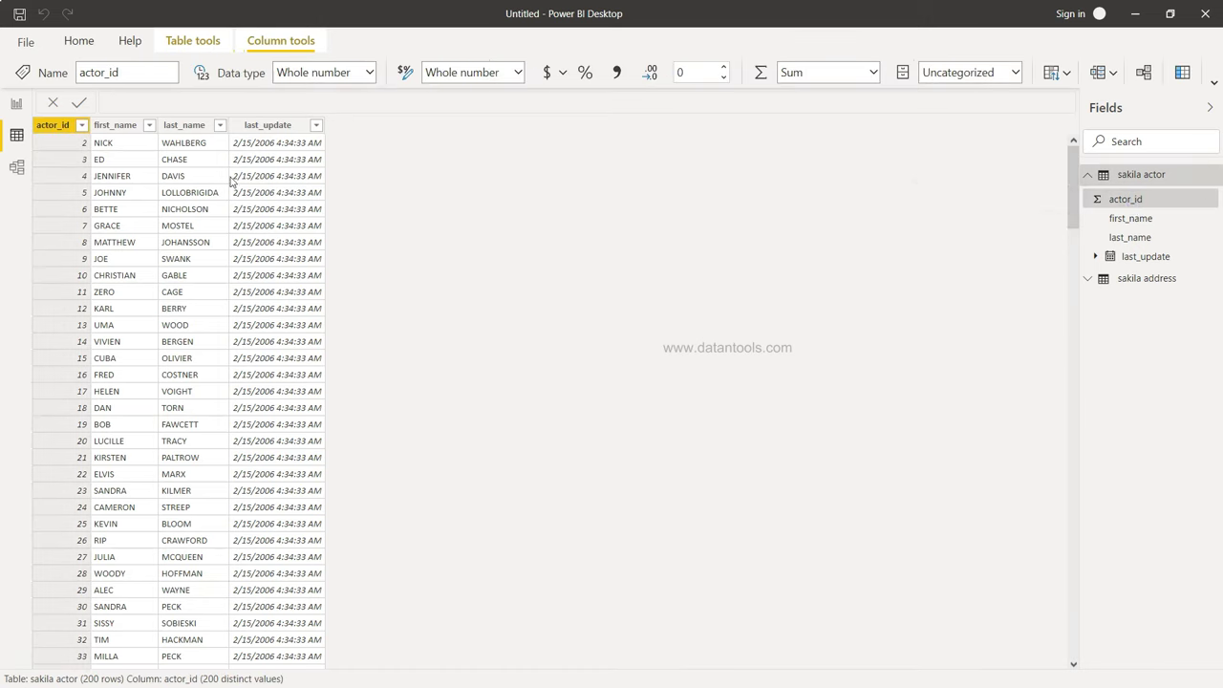
Step: Display the sakila address table's rows and select its address column
click(1147, 278)
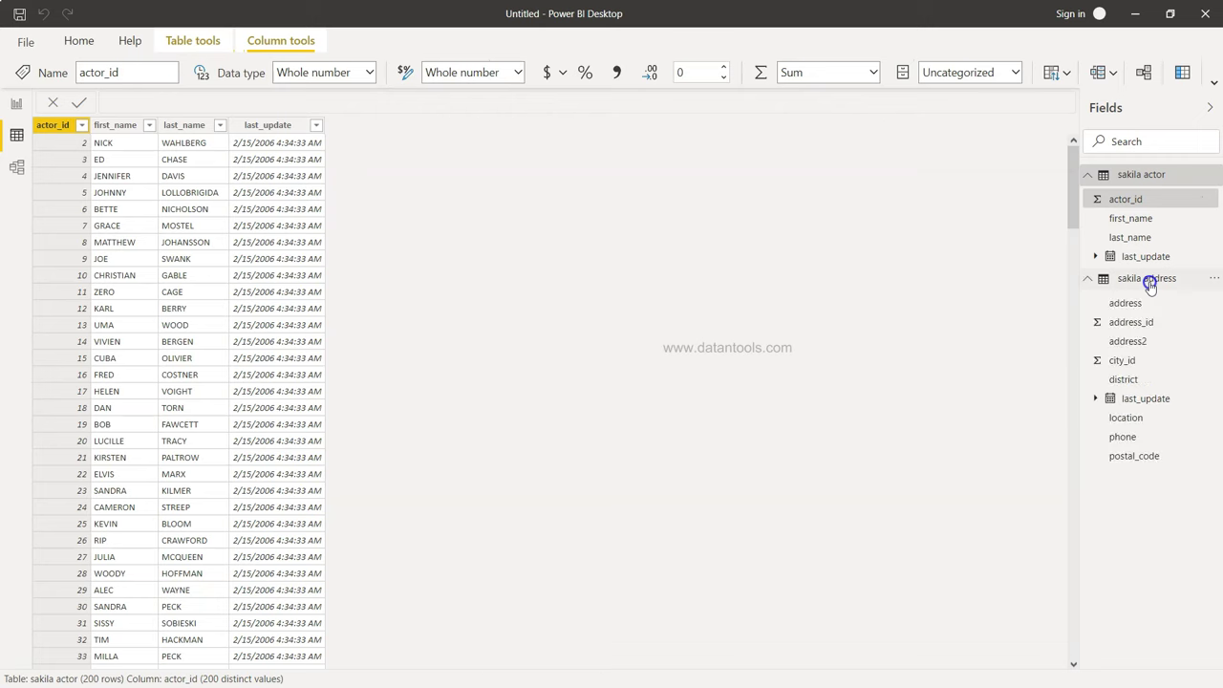
mouse_move(1147, 278)
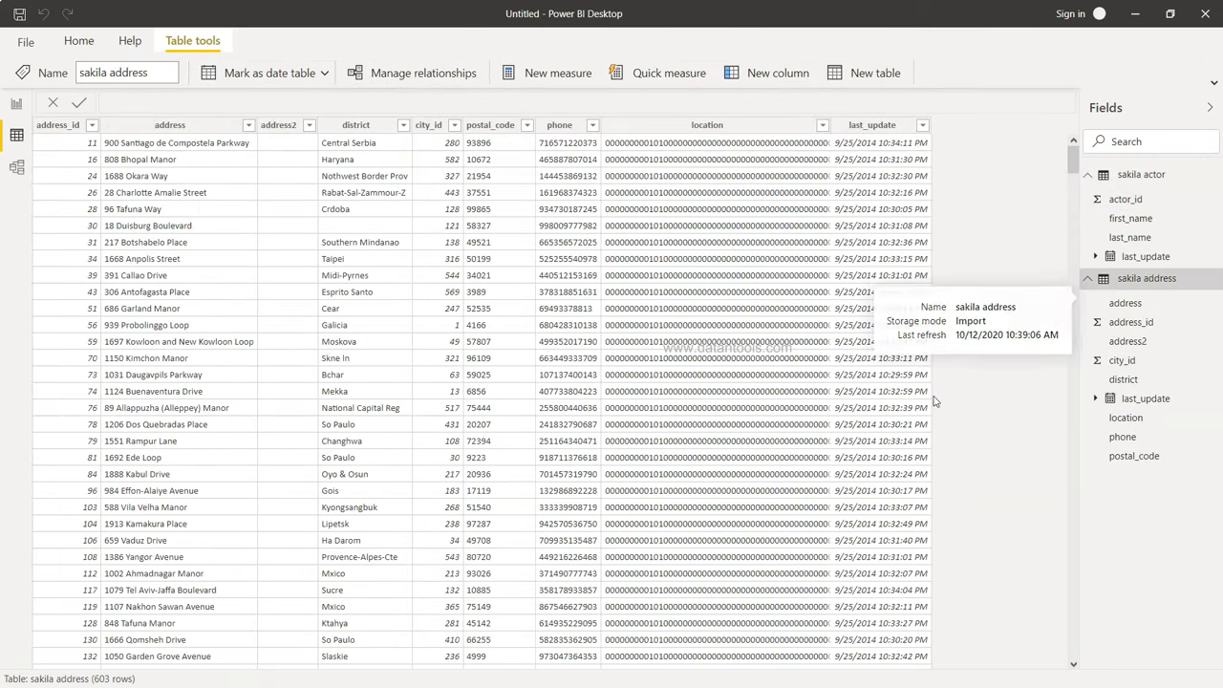
click(1158, 279)
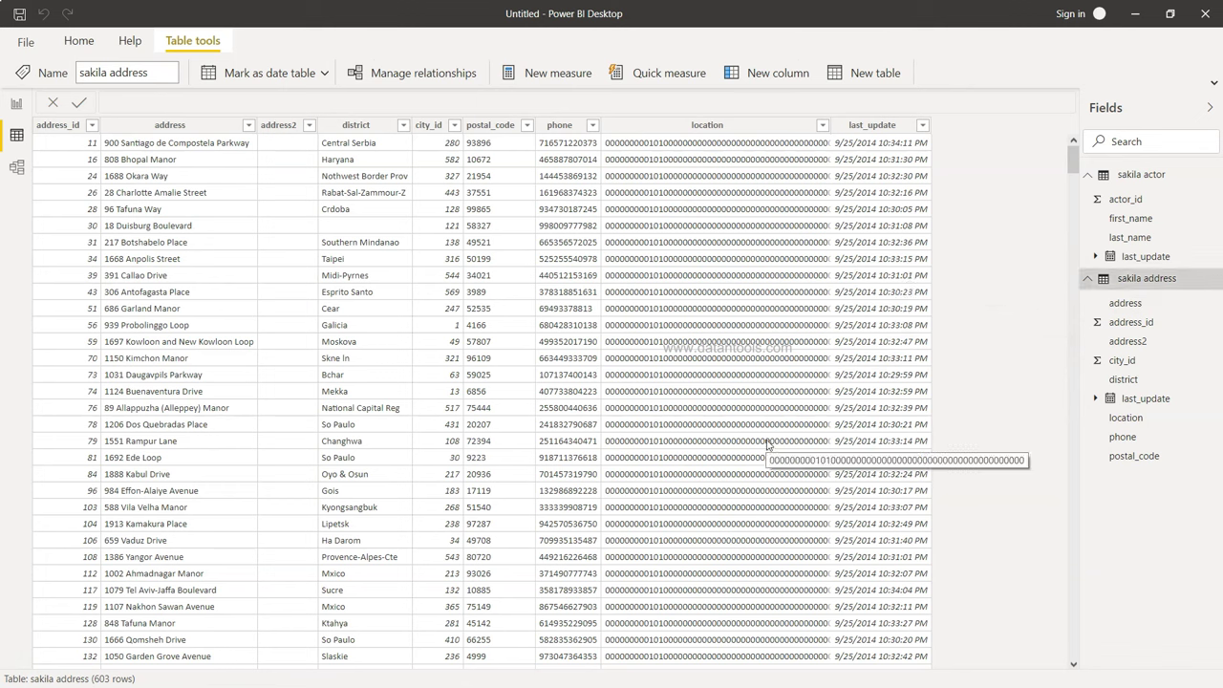
click(1127, 303)
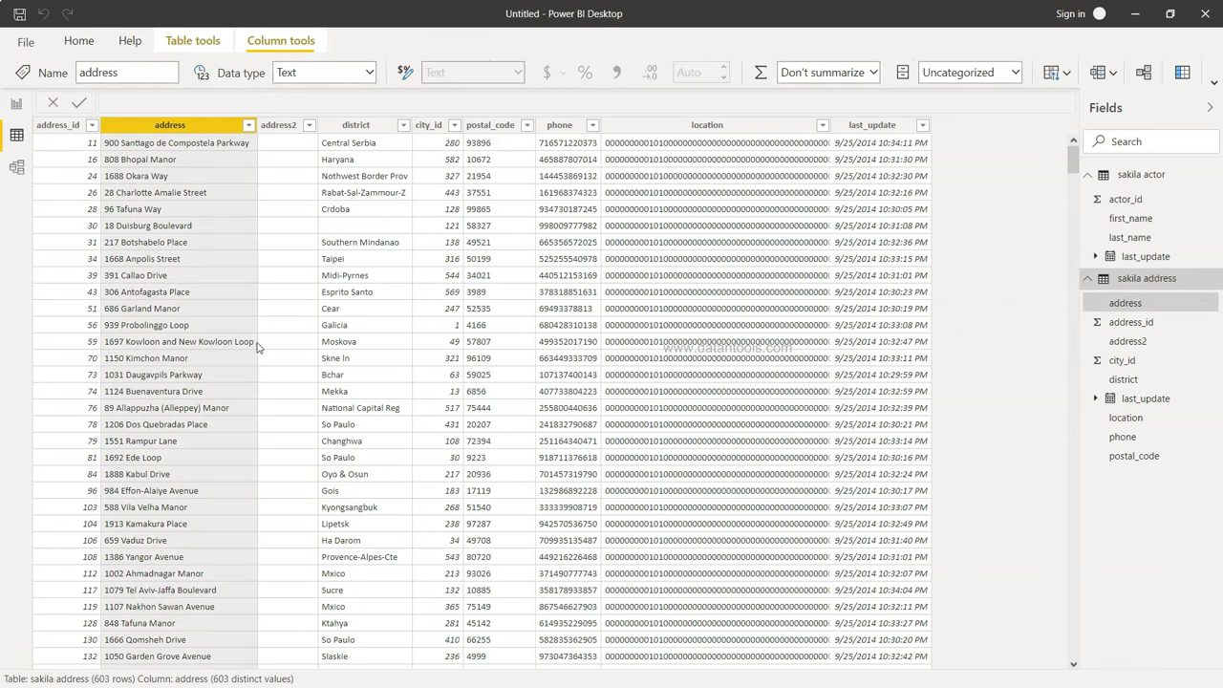
Step: Switch to Model view showing the sakila actor and sakila address table cards
click(18, 172)
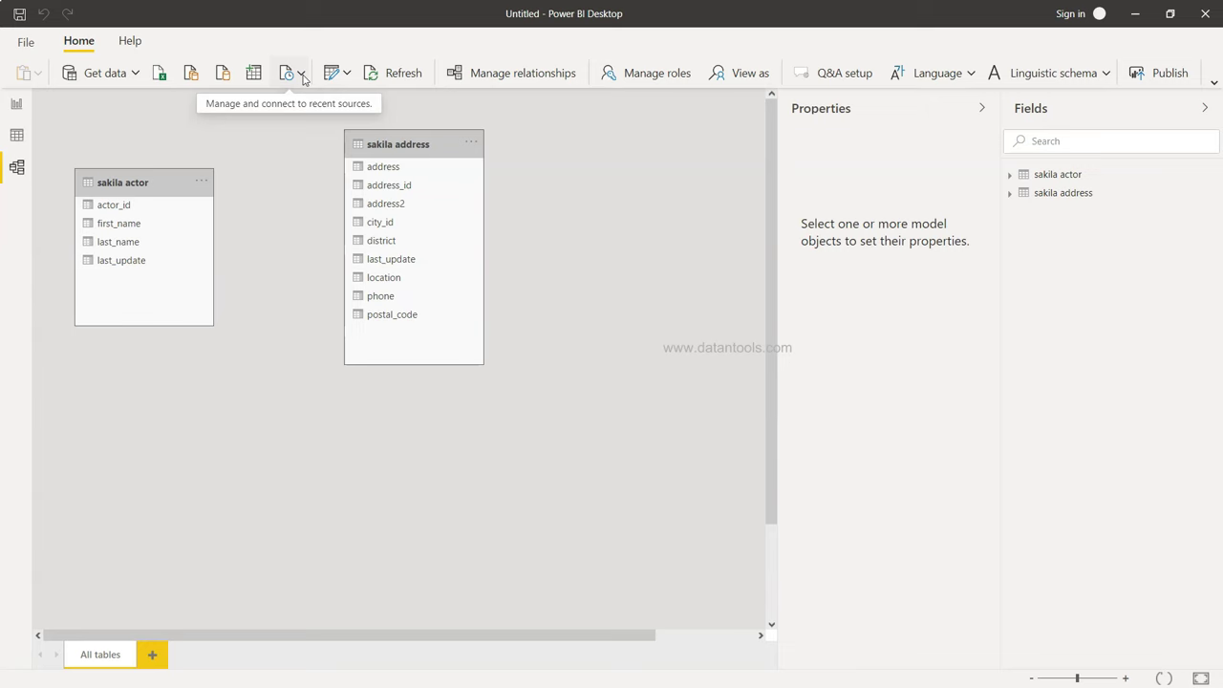
Step: Load sakila.film_actor from the recent MySQL sakila source into the model
click(301, 74)
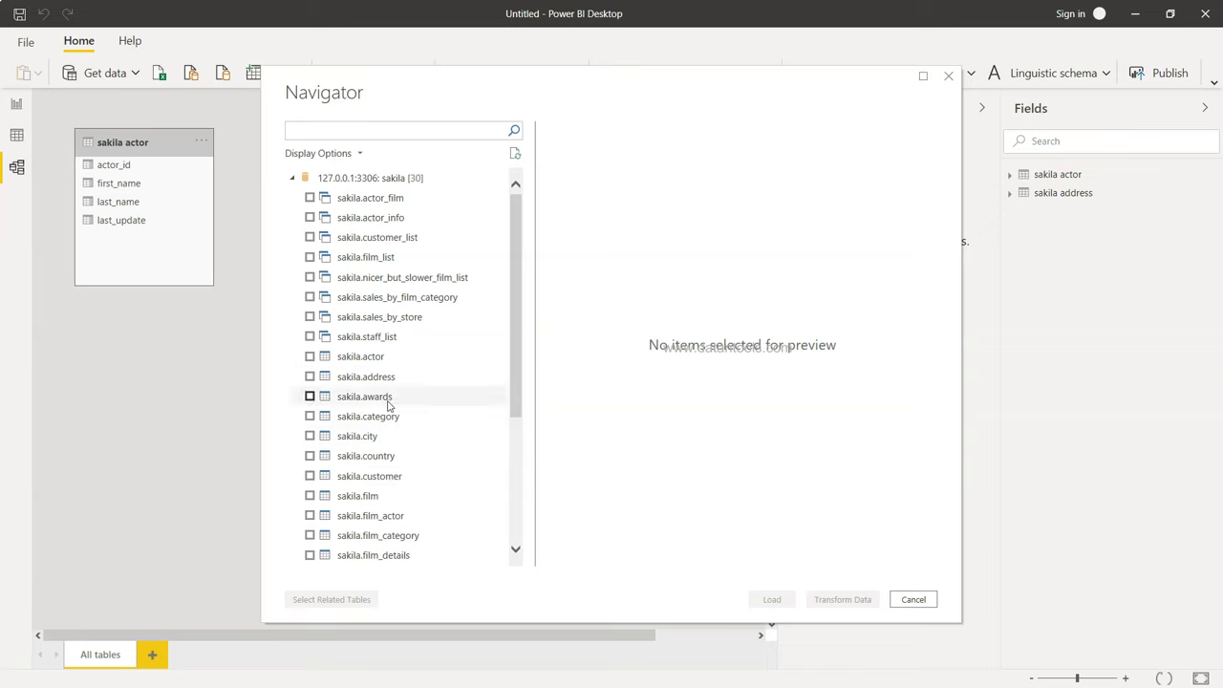
click(383, 397)
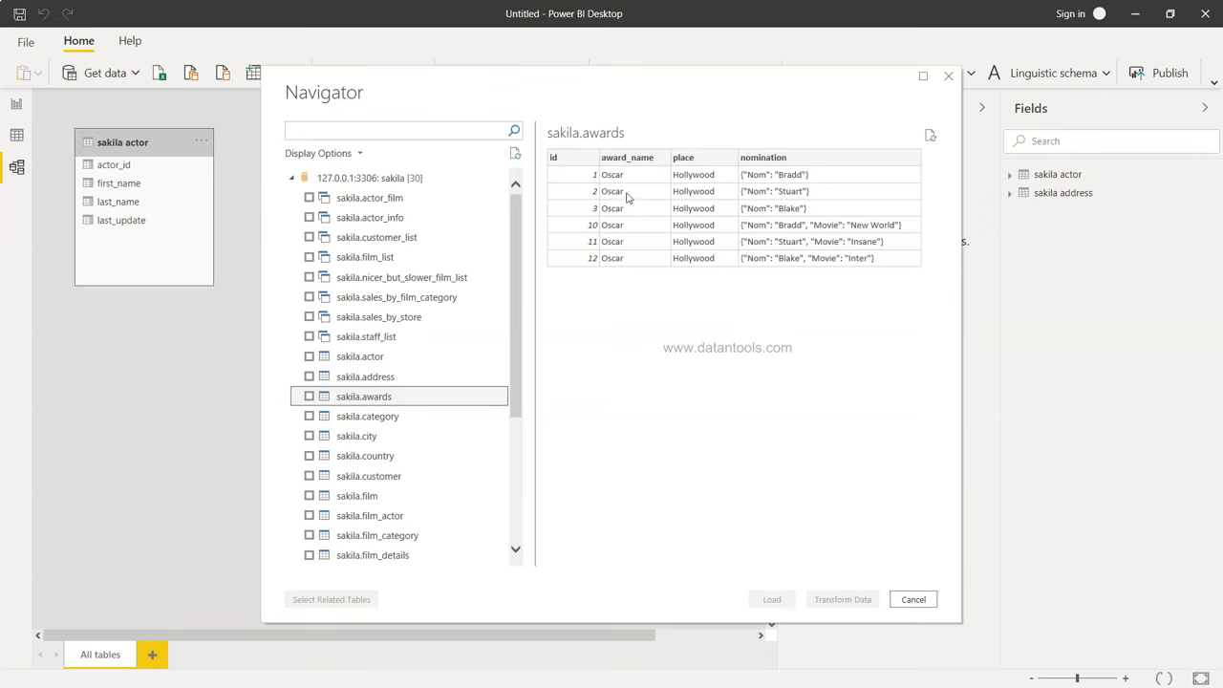
scroll(473, 435, down, 2)
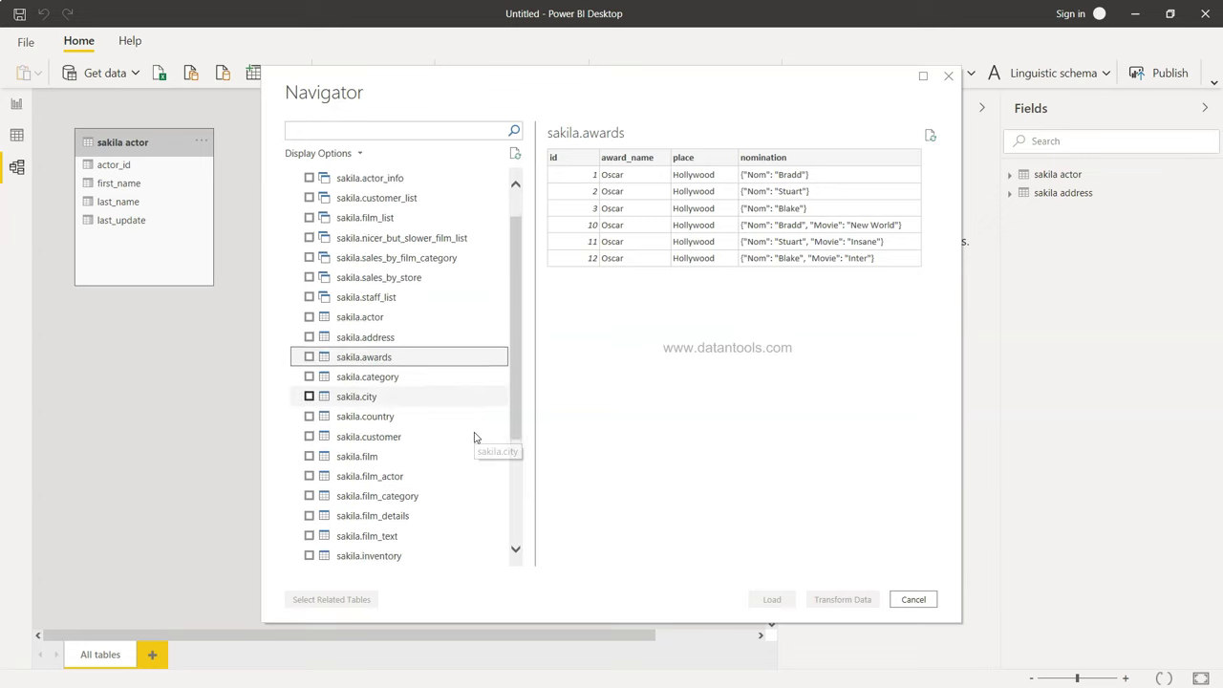
scroll(475, 437, down, 1)
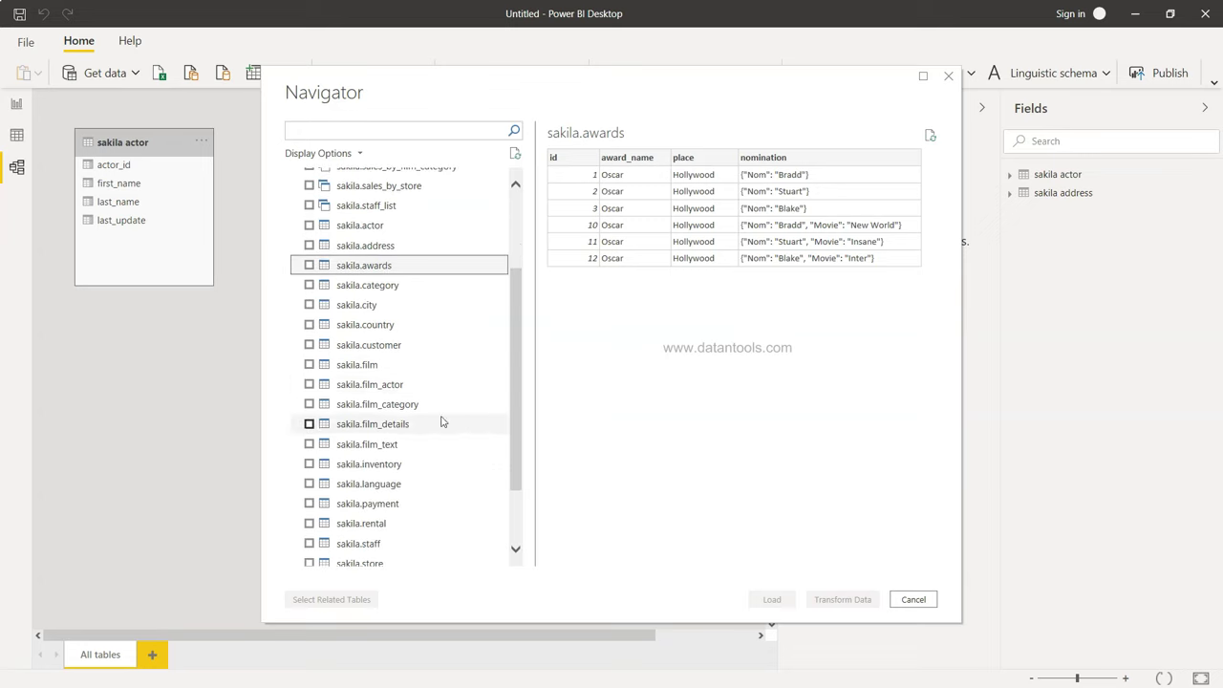
click(425, 365)
click(423, 384)
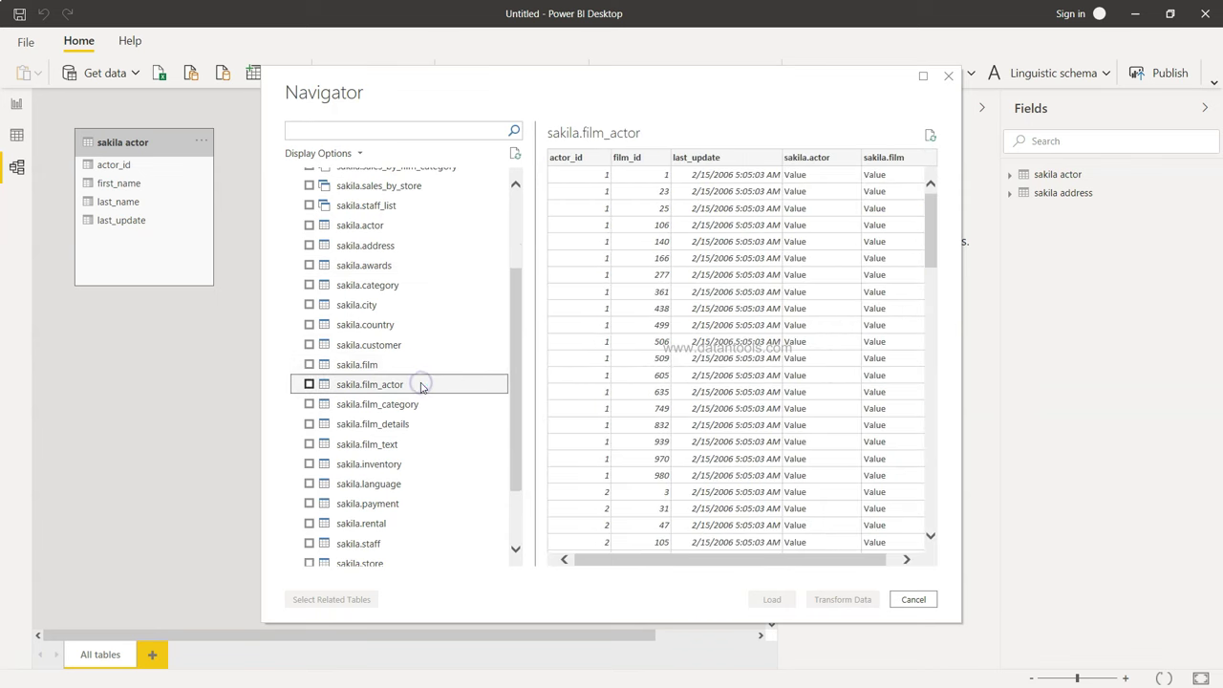
click(309, 385)
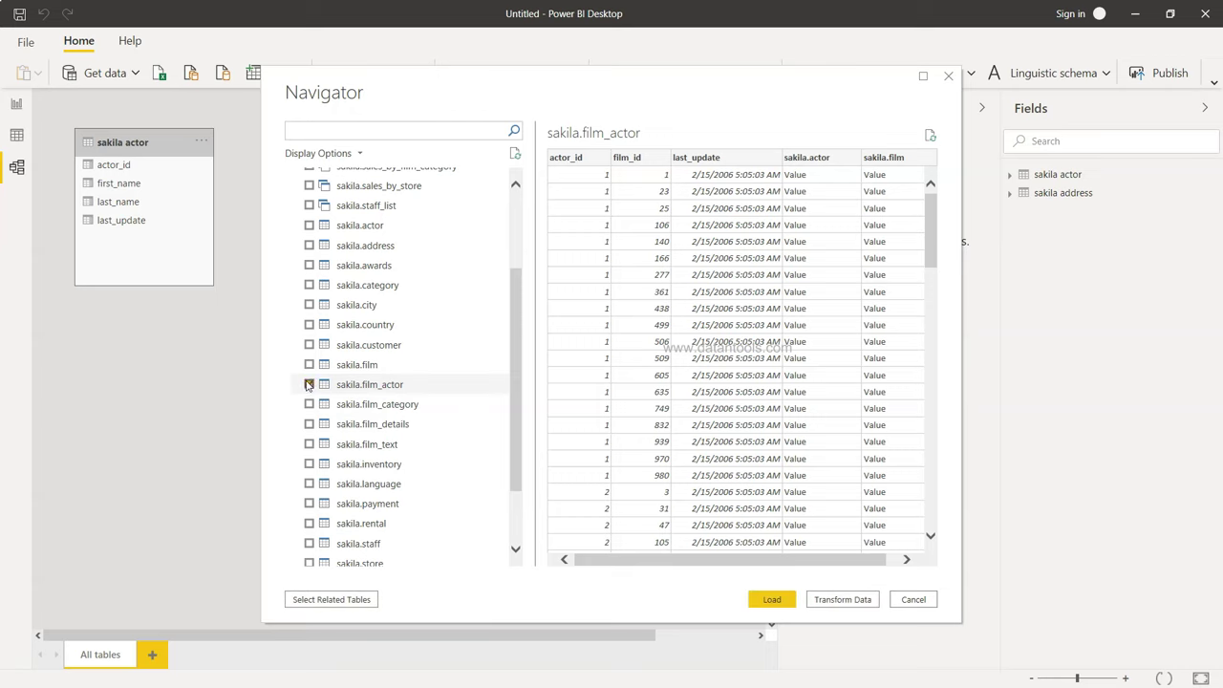
click(770, 599)
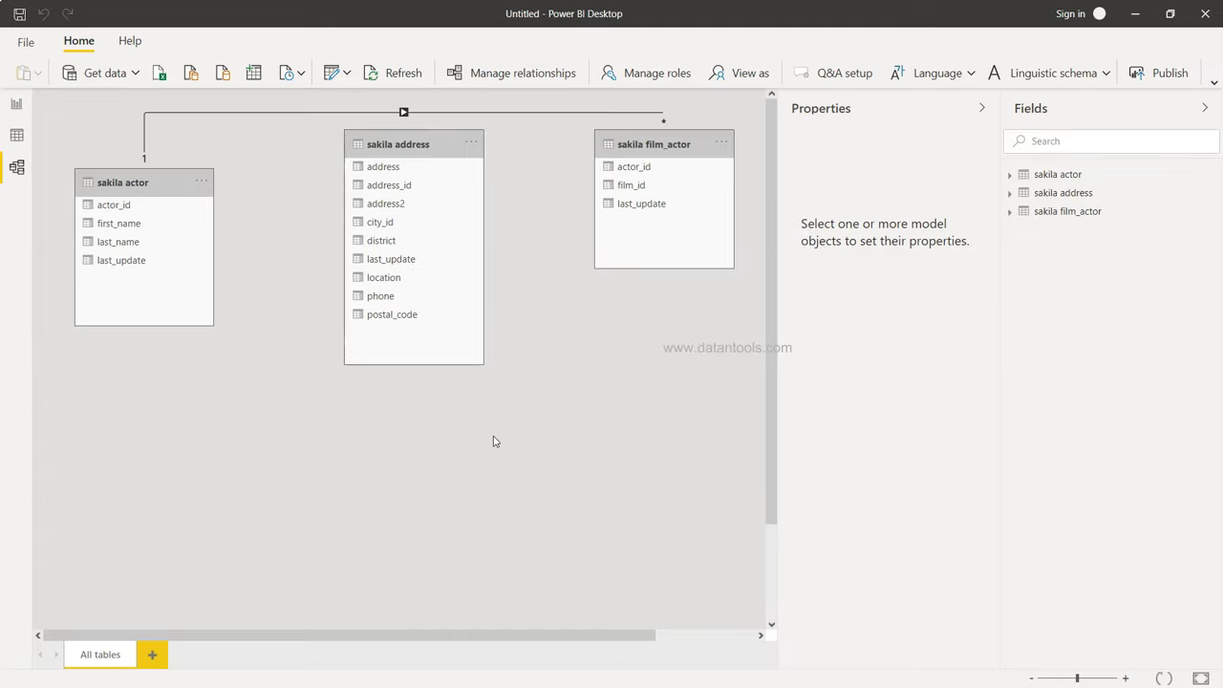
Step: Move the sakila address card down-right and place sakila film_actor beside sakila actor
mouse_move(450, 143)
mouse_down()
mouse_move(633, 314)
mouse_move(655, 321)
mouse_up()
drag(641, 144, 403, 224)
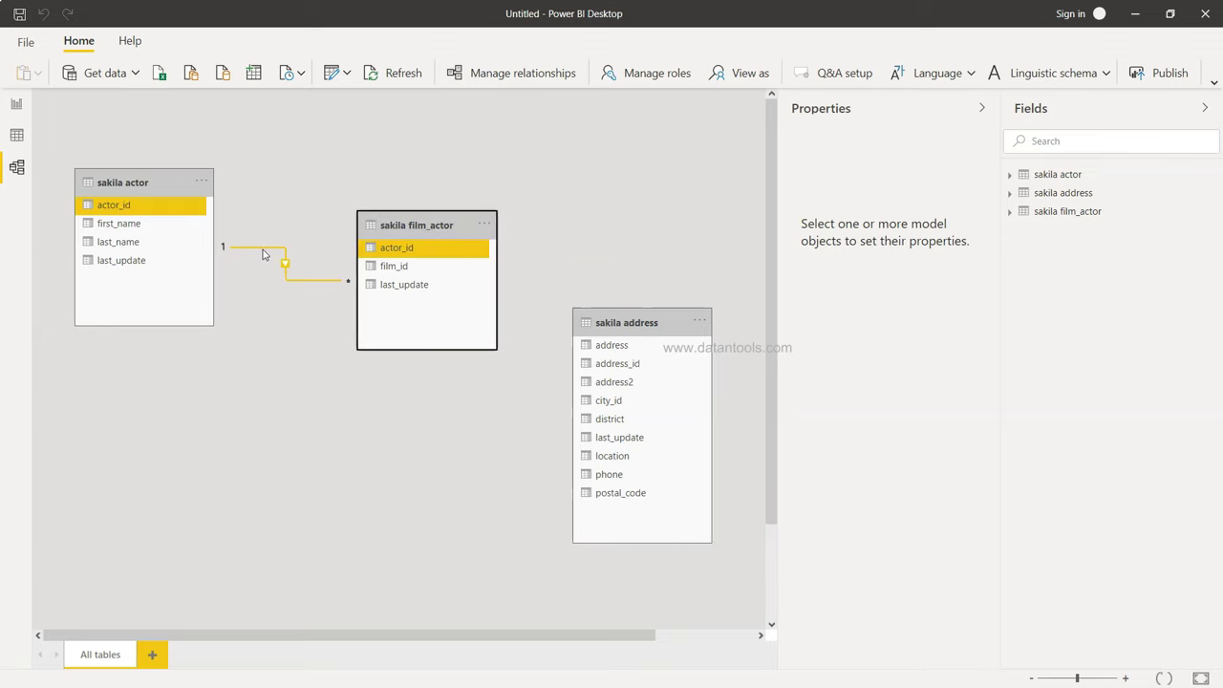